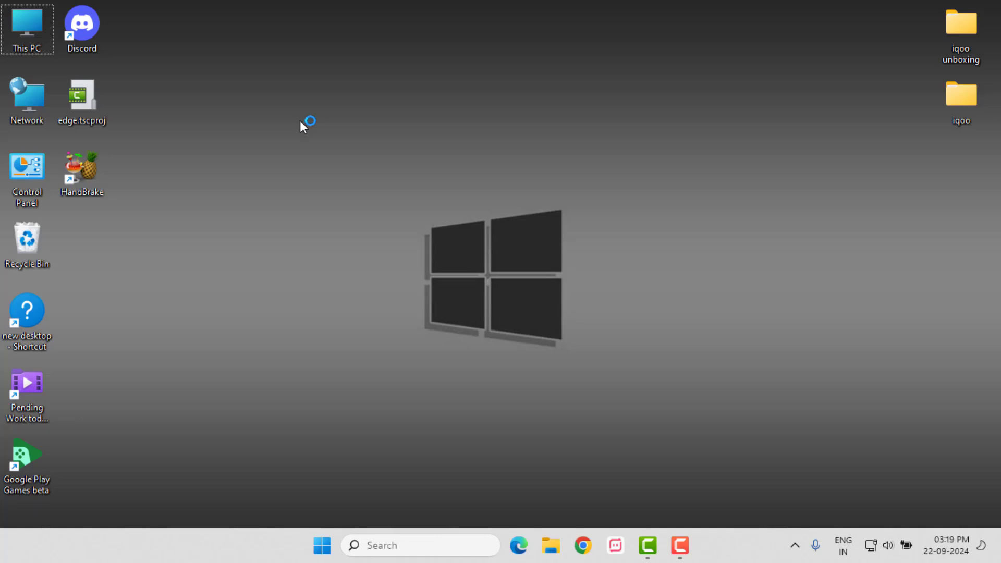
{"action": "left_click", "coordinate": [969, 39]}
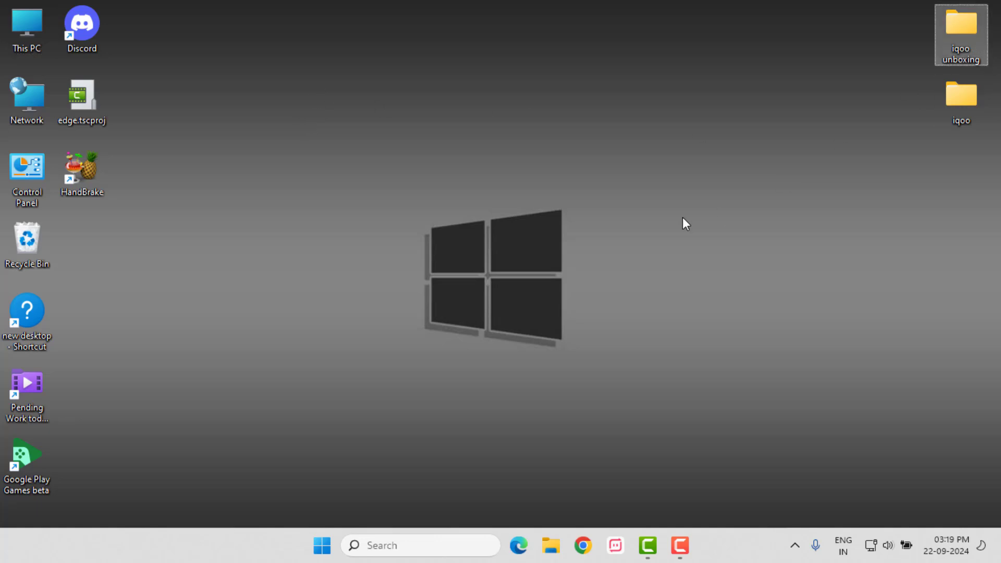
{"action": "left_click", "coordinate": [585, 199]}
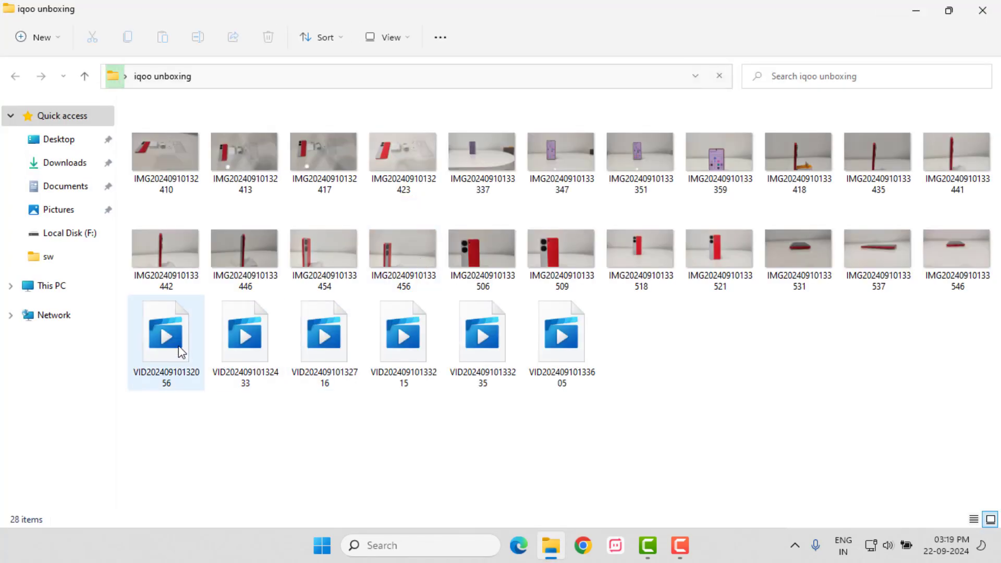
{"action": "left_click", "coordinate": [181, 350]}
{"action": "double_click", "coordinate": [181, 351]}
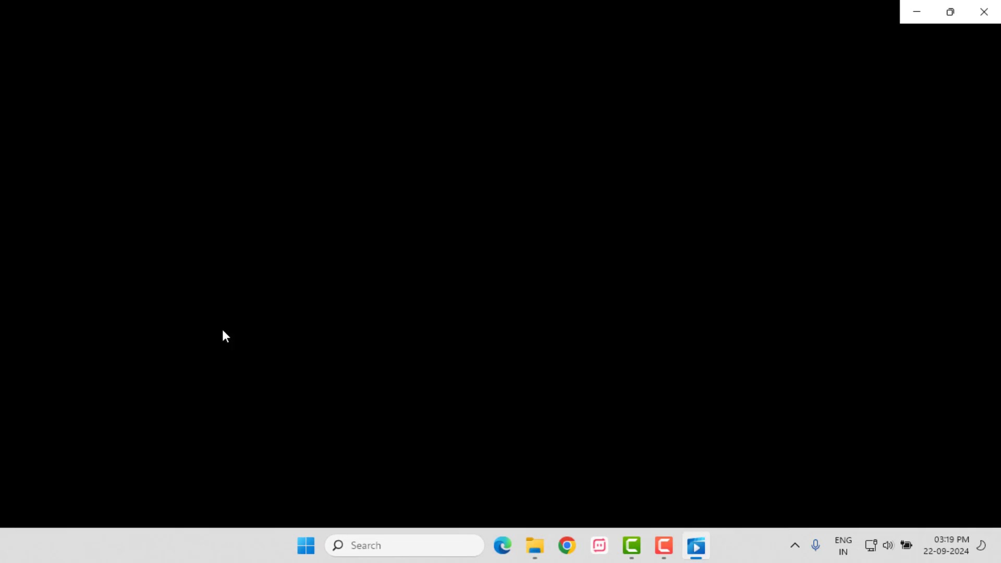
{"action": "double_click", "coordinate": [367, 311]}
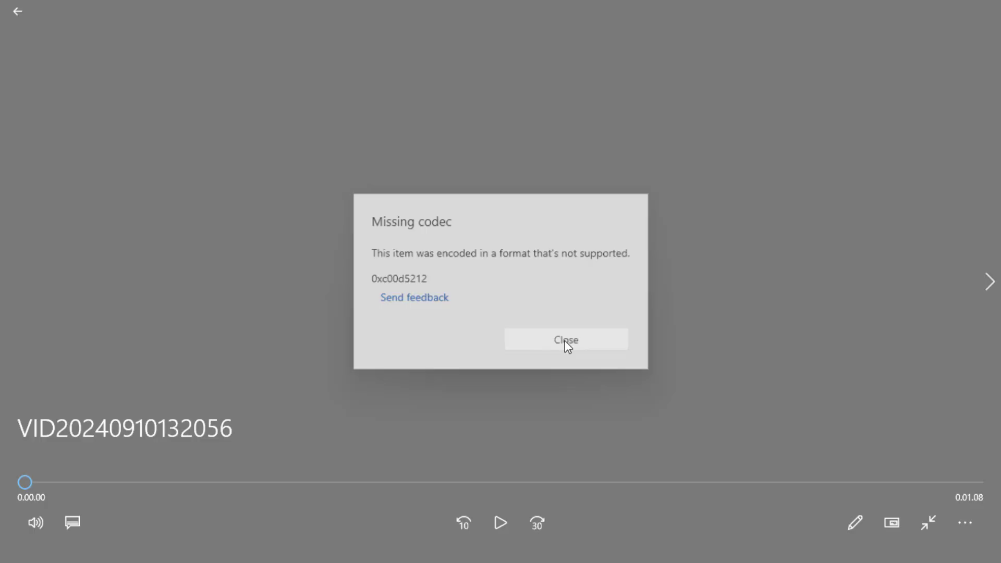
Dismiss the missing codec message, pause playback, and close the video player and the folder window.
{"action": "left_click", "coordinate": [565, 342]}
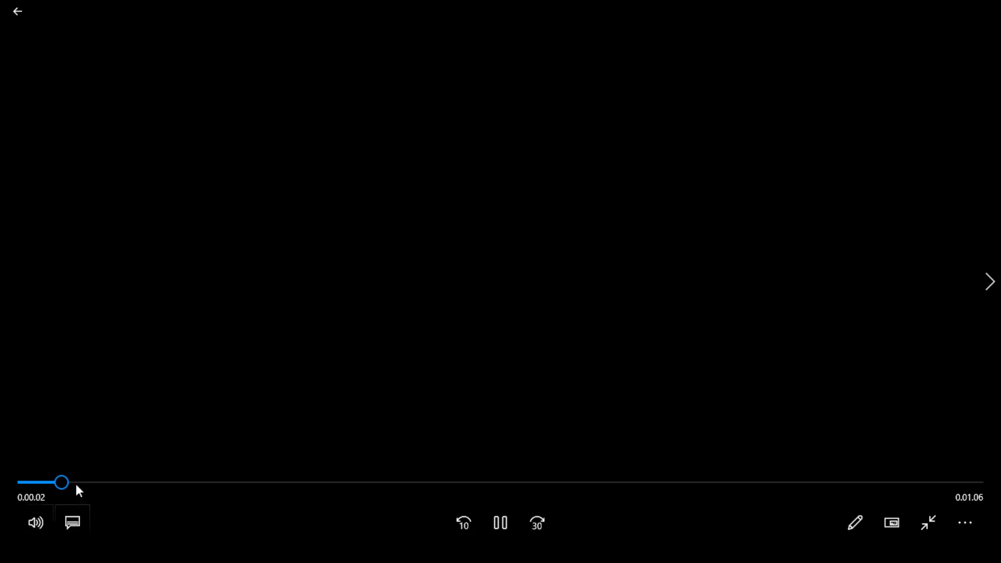
{"action": "left_click", "coordinate": [501, 519]}
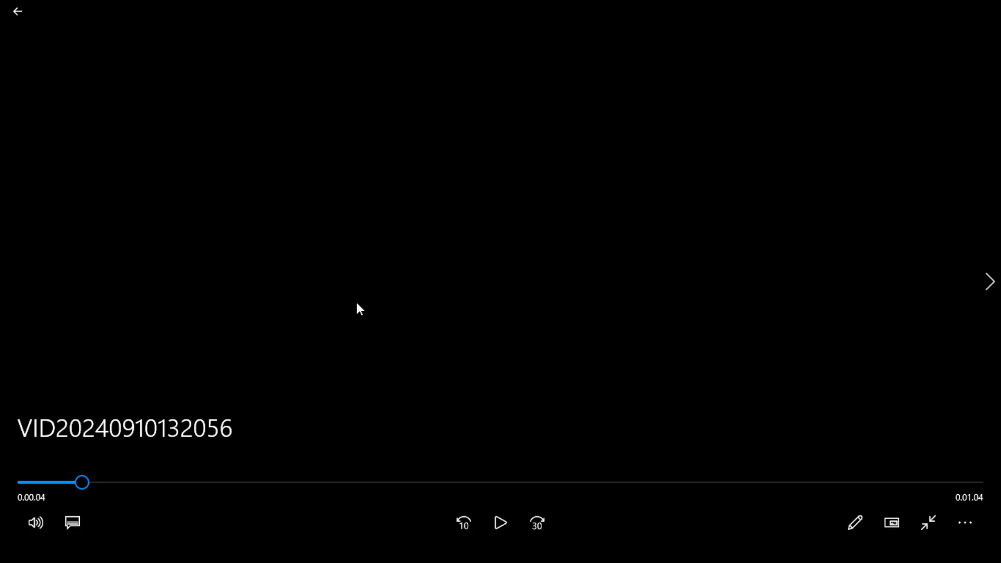
{"action": "left_click", "coordinate": [997, 2]}
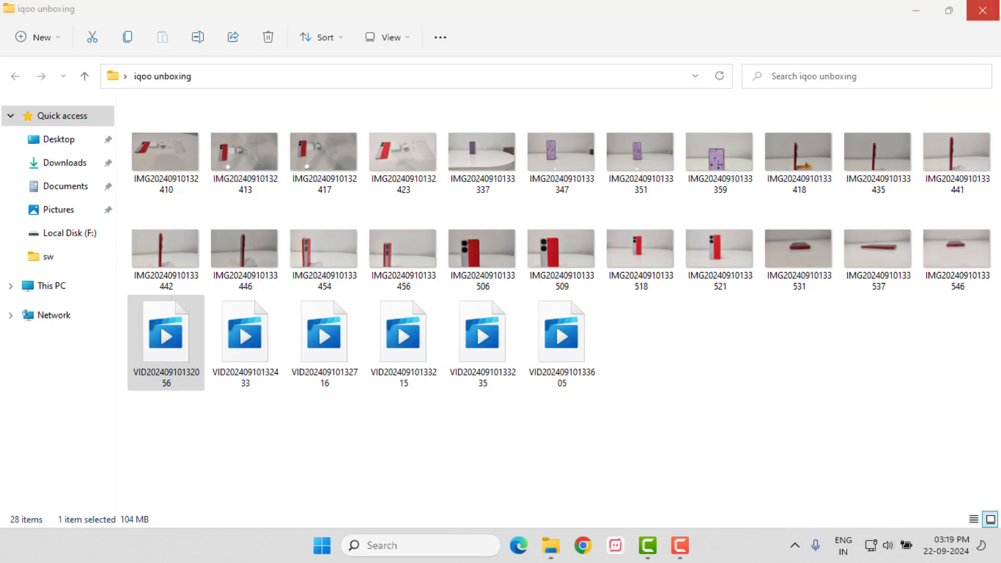
{"action": "left_click", "coordinate": [983, 11]}
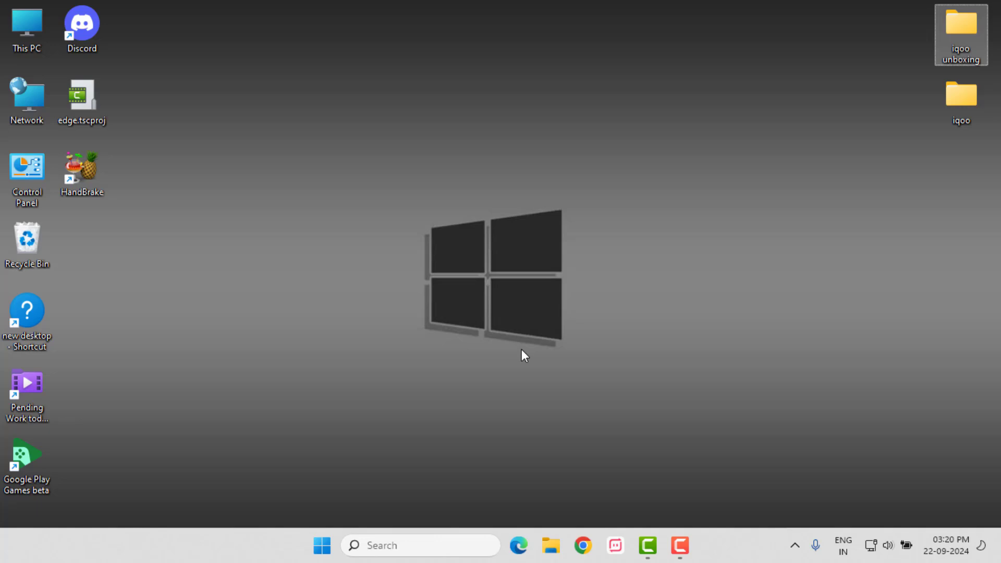
Switch to Chrome, search Google for handbrake, and download the Windows x64 64 bit version from the official downloads page.
{"action": "left_click", "coordinate": [583, 546]}
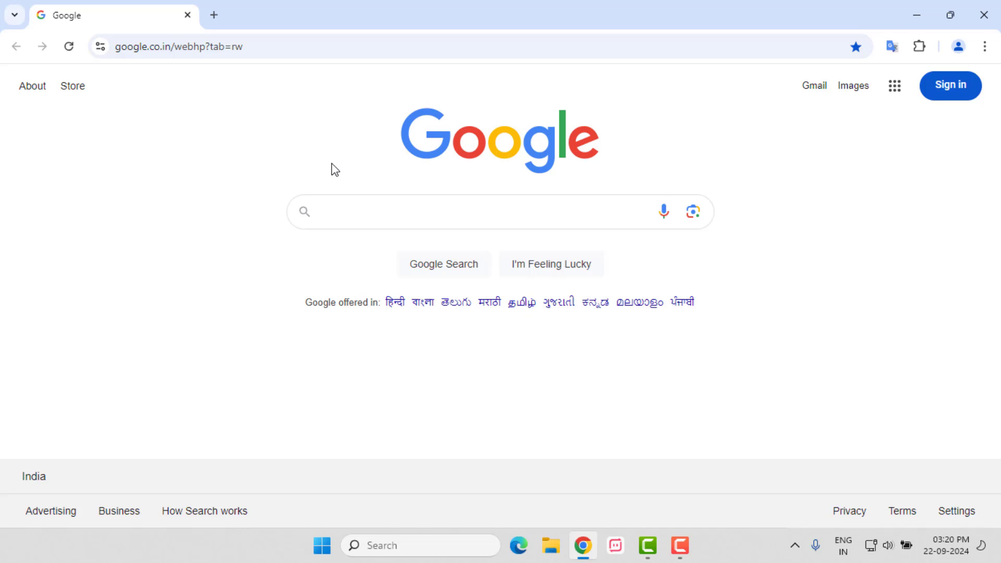
{"action": "type", "text": "handbrake"}
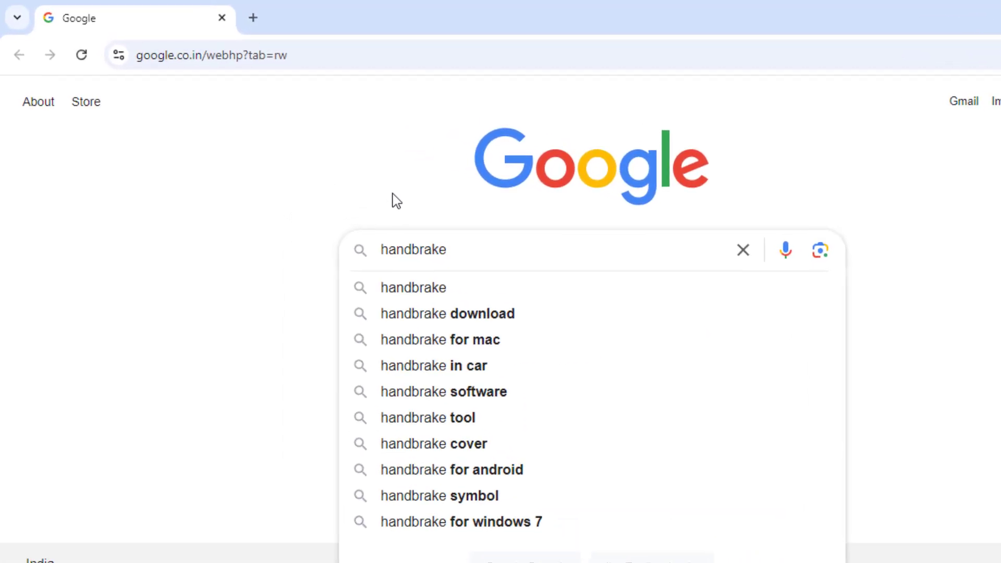
{"action": "key", "text": "Return"}
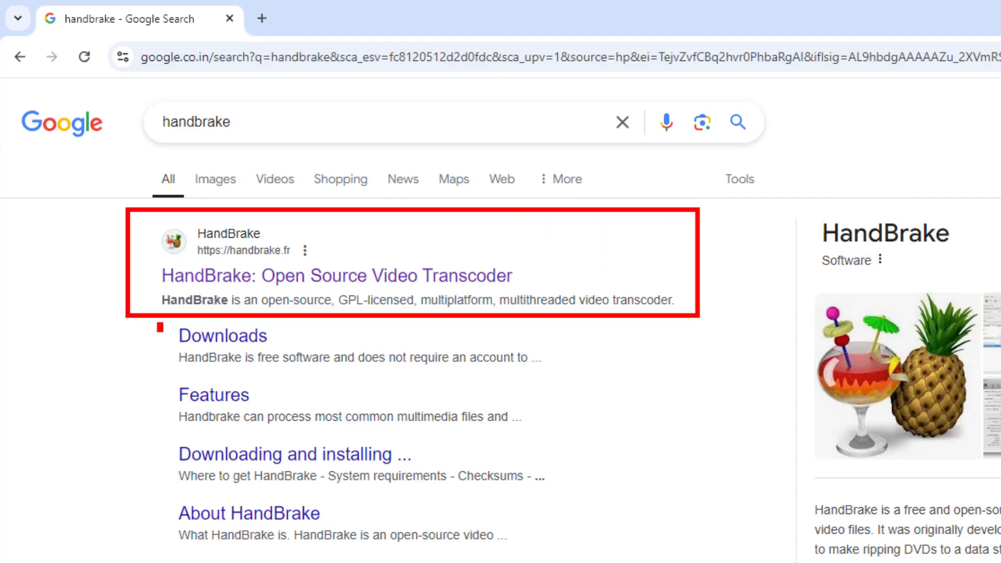
{"action": "left_click", "coordinate": [240, 342]}
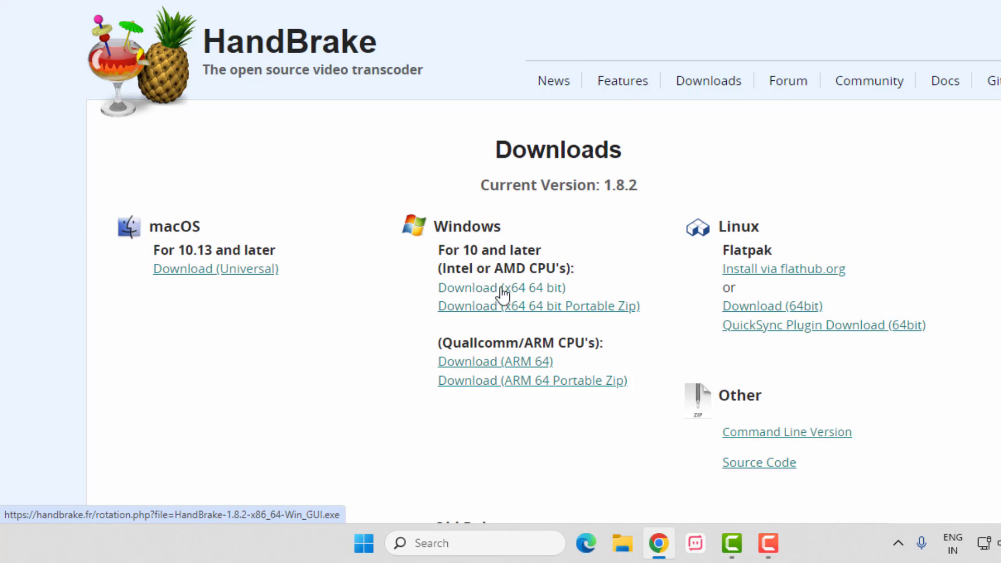
{"action": "left_click", "coordinate": [535, 295]}
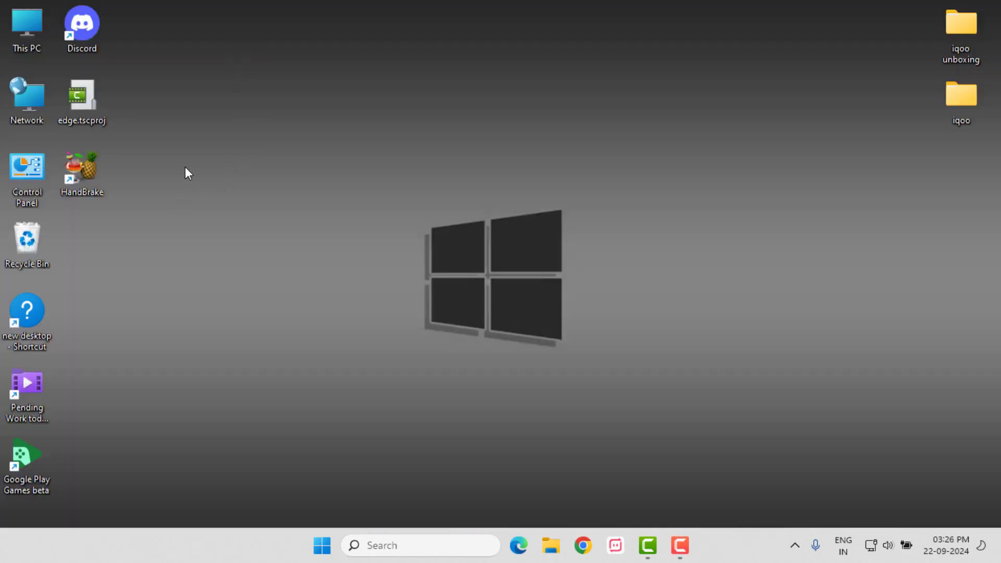
{"action": "left_click", "coordinate": [95, 194]}
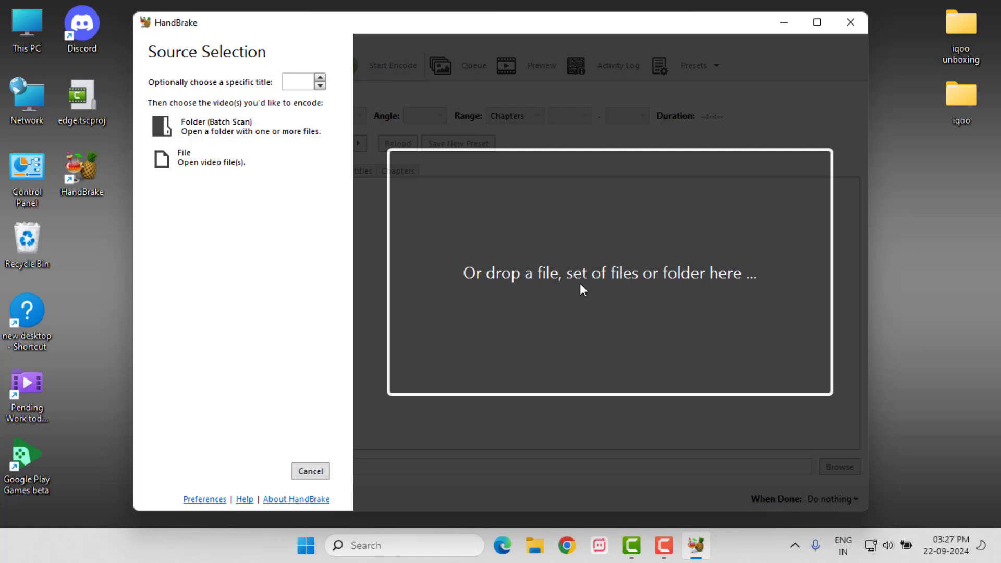
{"action": "left_click", "coordinate": [962, 52]}
{"action": "left_click_drag", "start_coordinate": [757, 239], "coordinate": [737, 197]}
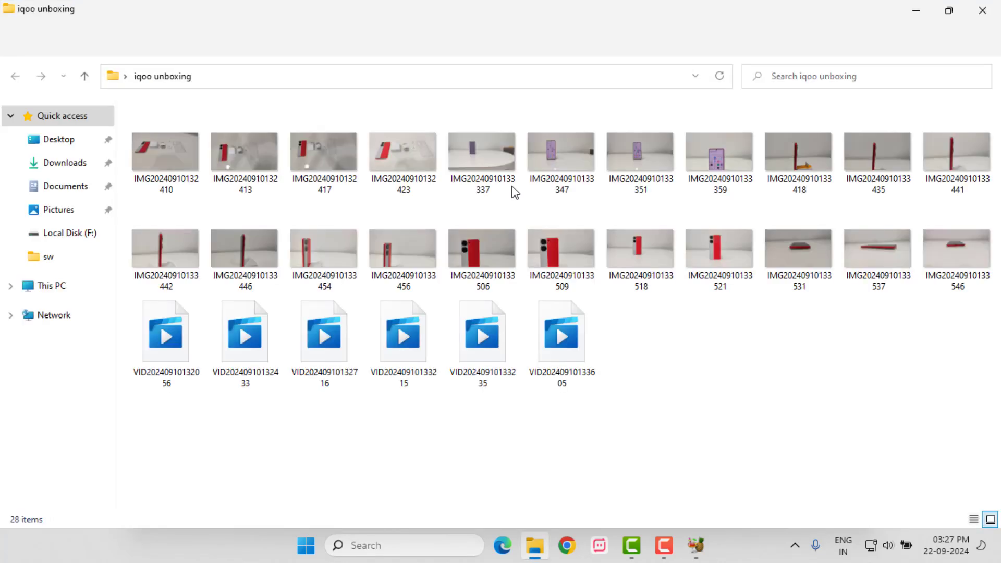
{"action": "left_click_drag", "start_coordinate": [171, 334], "coordinate": [594, 245]}
{"action": "key", "text": "alt+Tab"}
{"action": "key", "text": "Tab"}
{"action": "key", "text": "Tab"}
{"action": "key", "text": "Tab"}
{"action": "key", "text": "Tab"}
{"action": "key", "text": "Tab"}
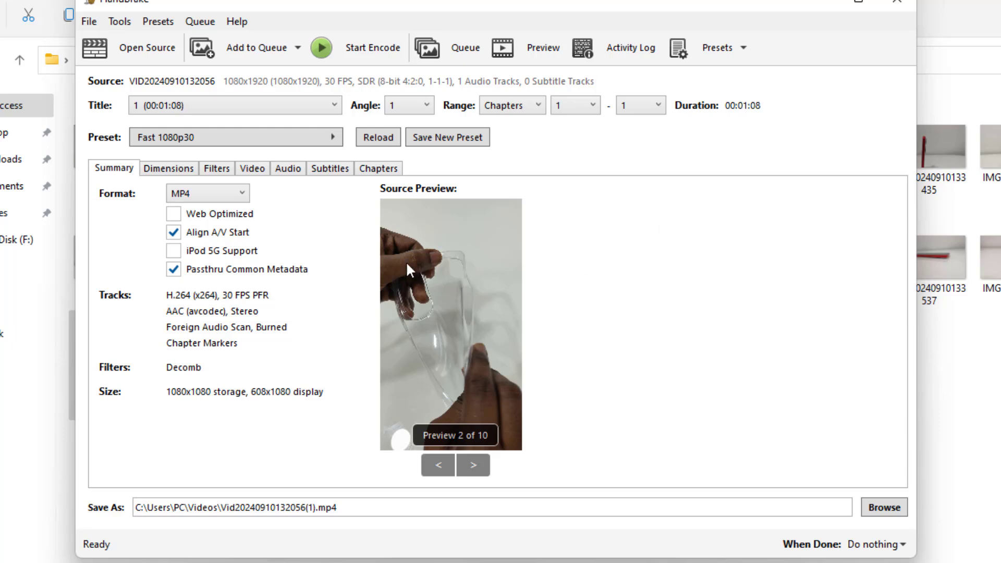
Enable Web Optimized for the output and keep MP4 as the container format.
{"action": "left_click", "coordinate": [176, 215]}
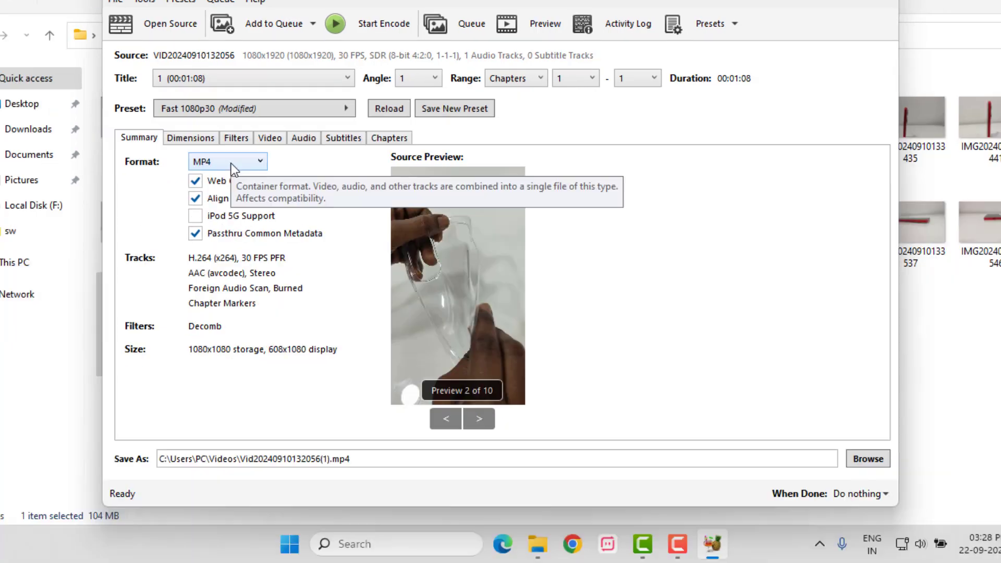
{"action": "left_click", "coordinate": [231, 164]}
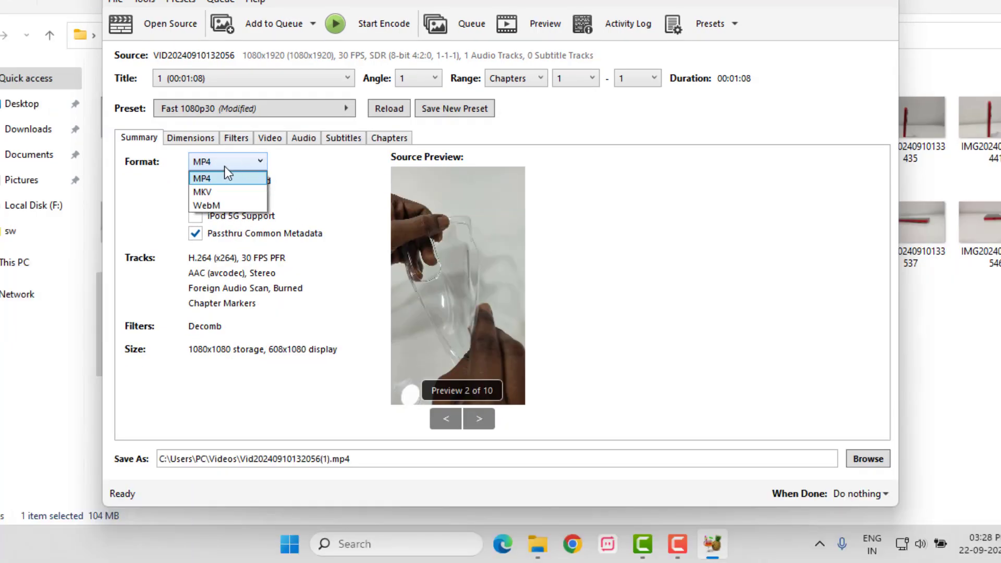
{"action": "left_click", "coordinate": [220, 165]}
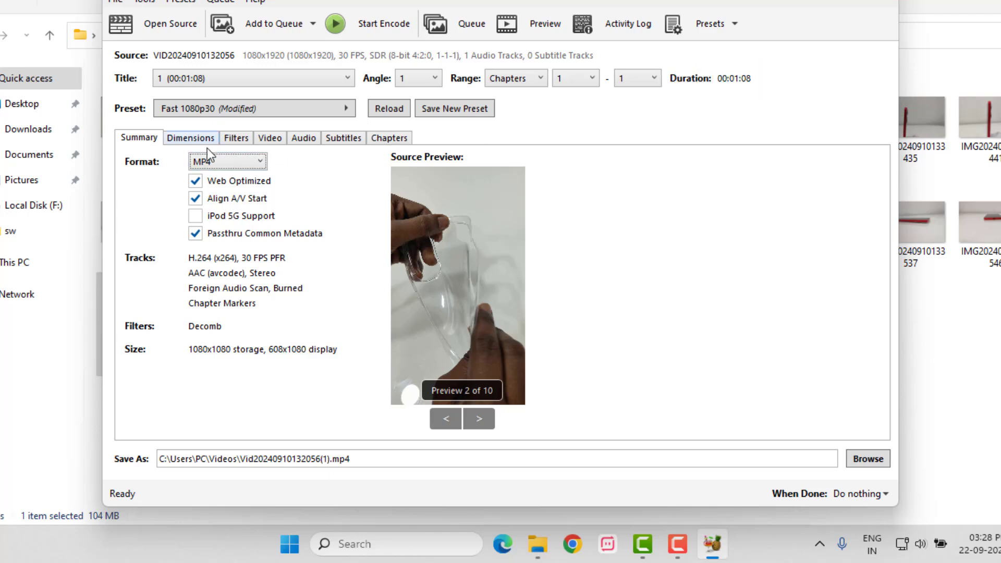
Review the dimension settings and the available cropping modes, keeping cropping on Automatic.
{"action": "left_click", "coordinate": [191, 137]}
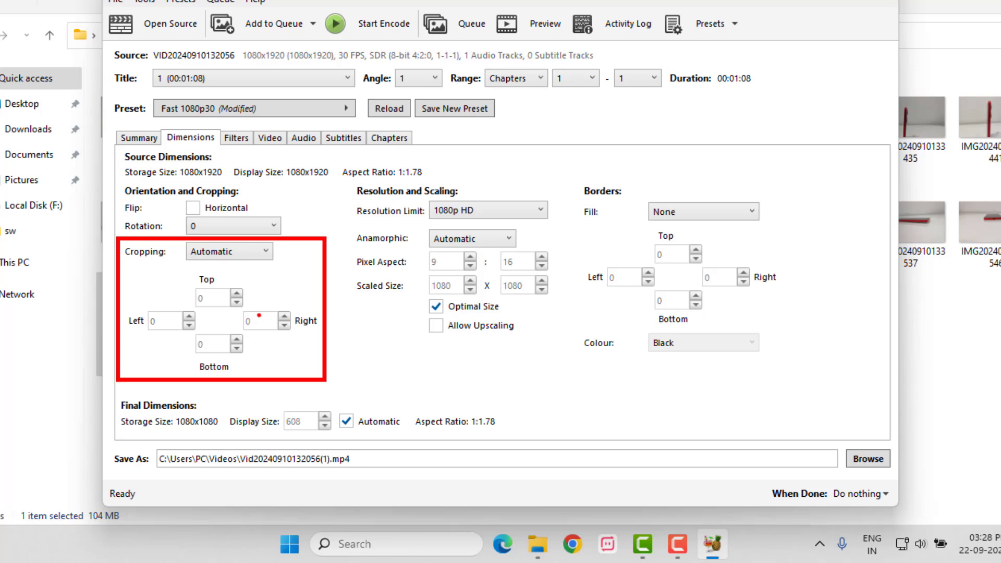
{"action": "left_click", "coordinate": [226, 317]}
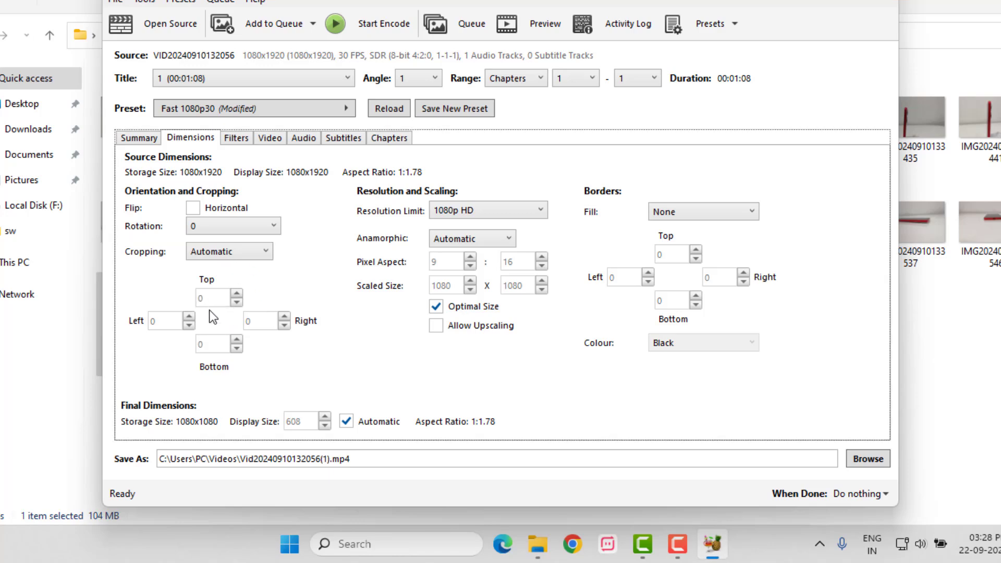
{"action": "left_click", "coordinate": [224, 252]}
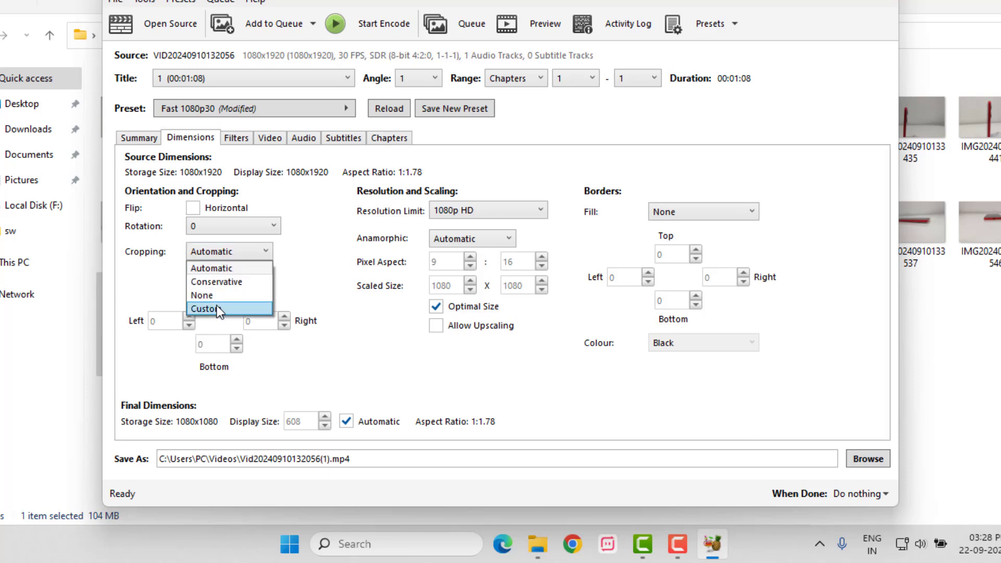
{"action": "left_click", "coordinate": [171, 290]}
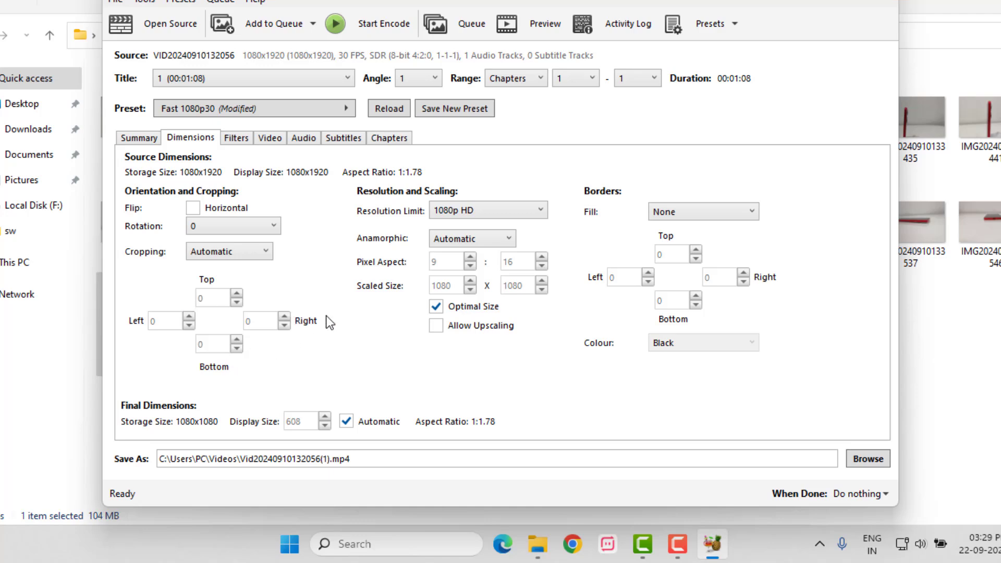
Review the filter settings and the video encoder and framerate choices, keeping H.264 (x264) and 30 FPS.
{"action": "left_click", "coordinate": [239, 141]}
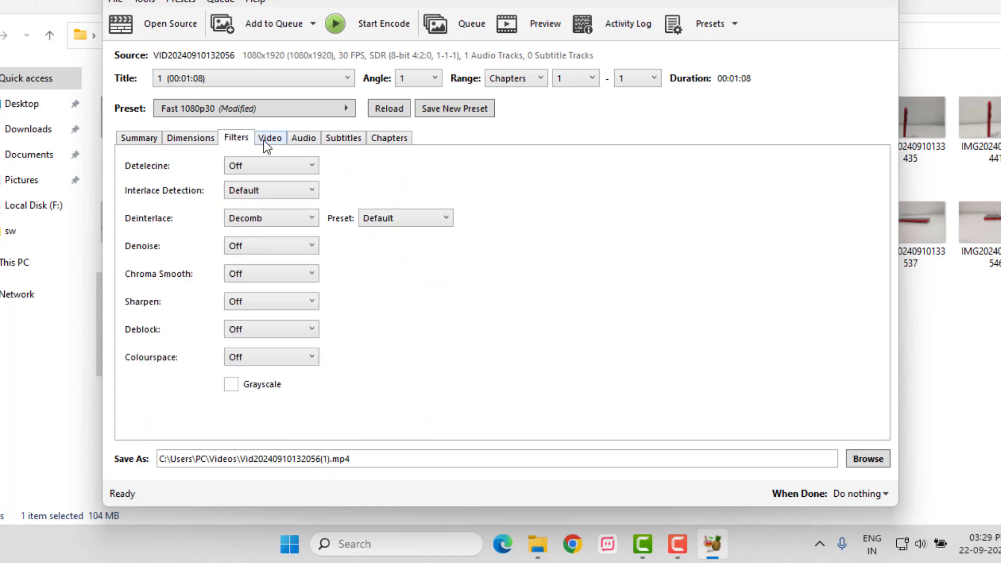
{"action": "left_click", "coordinate": [264, 140]}
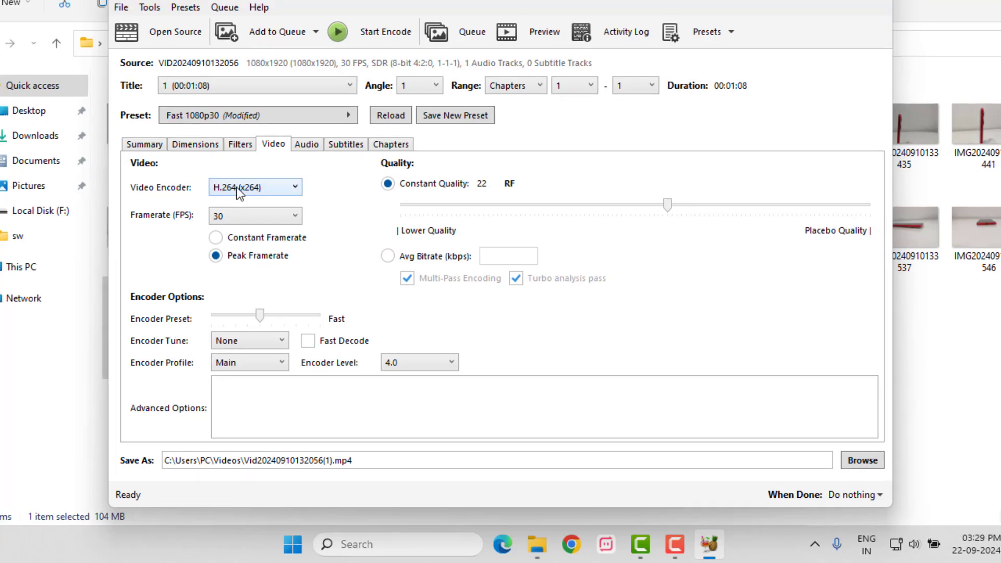
{"action": "left_click", "coordinate": [236, 187]}
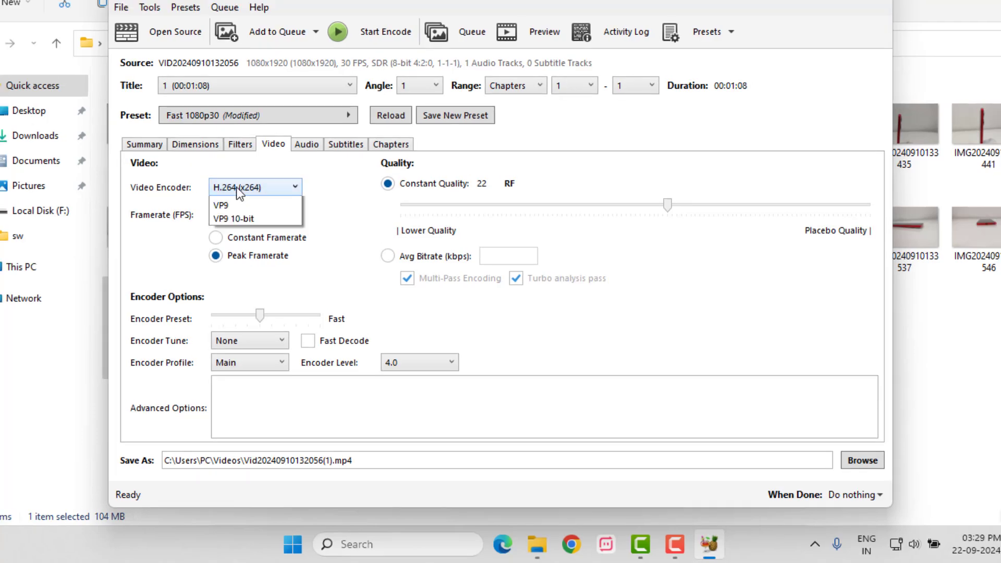
{"action": "left_click", "coordinate": [236, 187]}
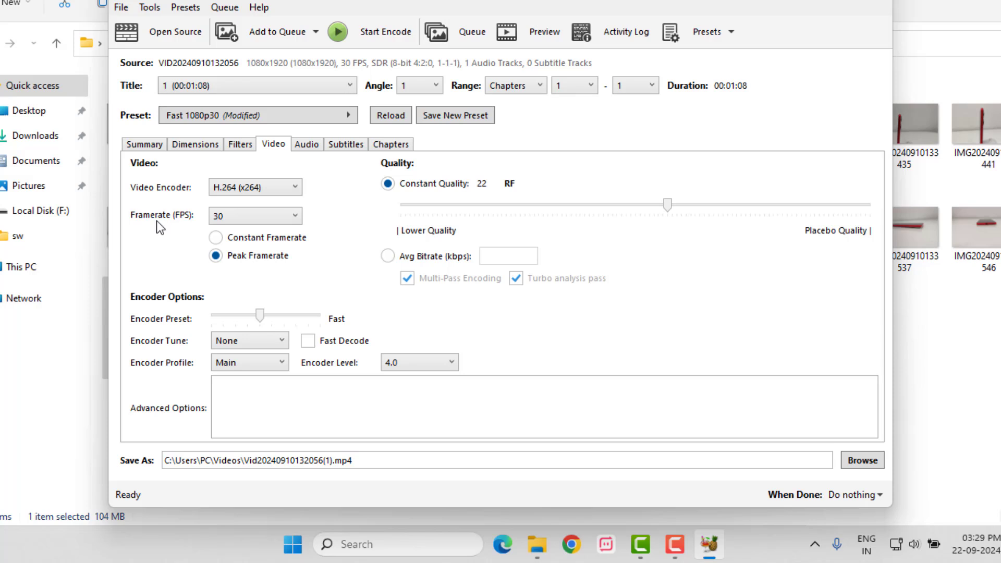
{"action": "left_click", "coordinate": [230, 220]}
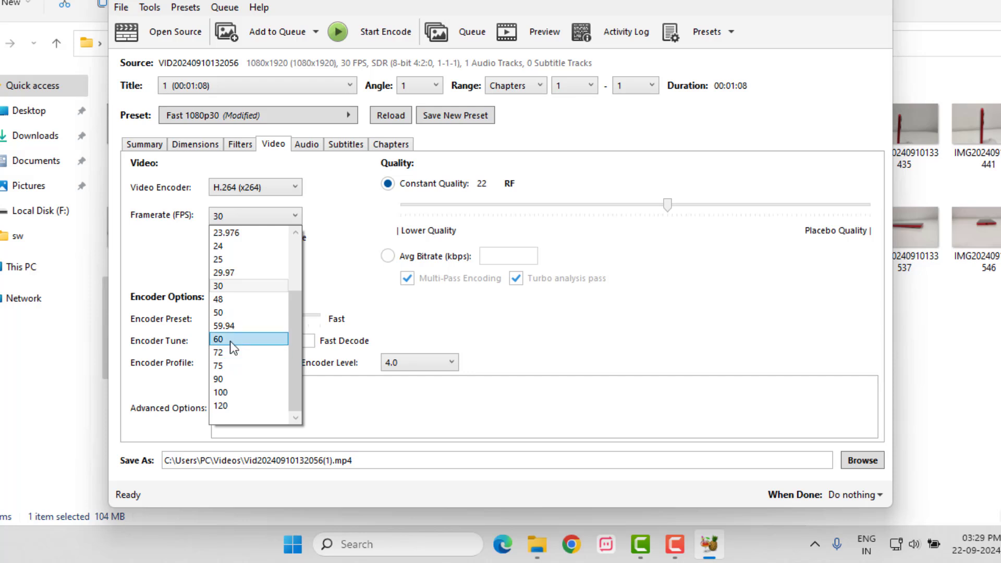
{"action": "left_click", "coordinate": [160, 255]}
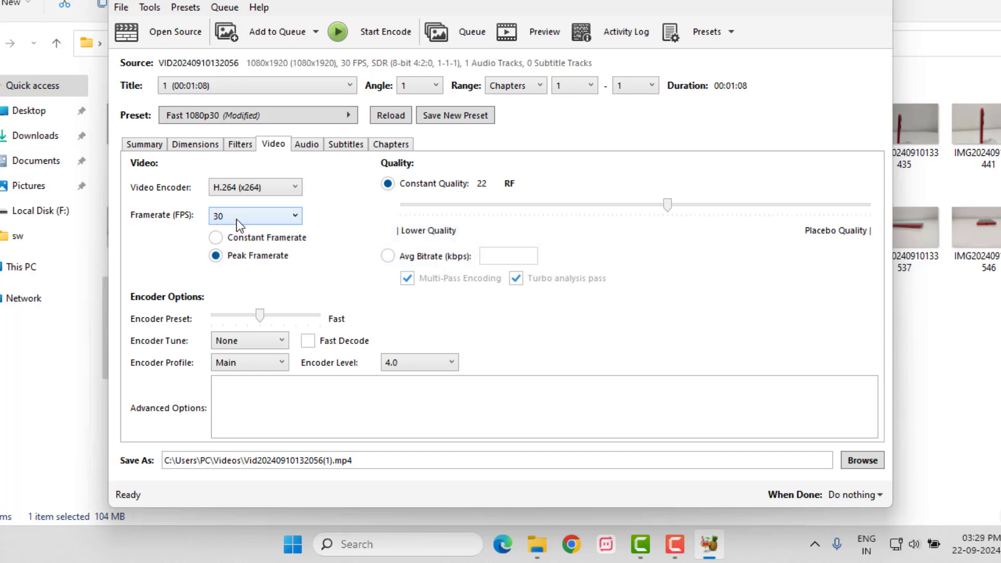
Set the Desktop as the save location for the converted MP4 and start the encode.
{"action": "left_click", "coordinate": [145, 149]}
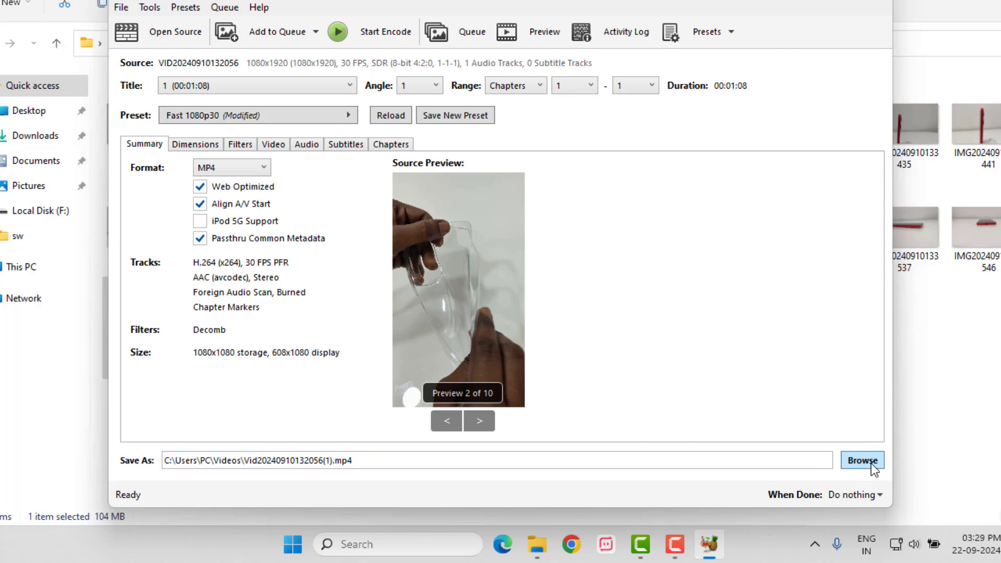
{"action": "left_click", "coordinate": [870, 466]}
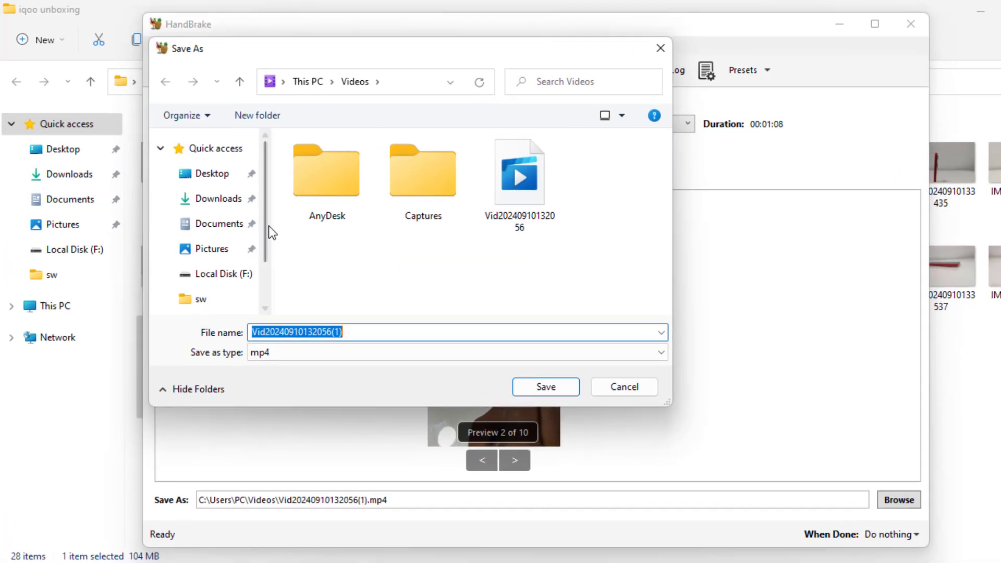
{"action": "left_click", "coordinate": [203, 163]}
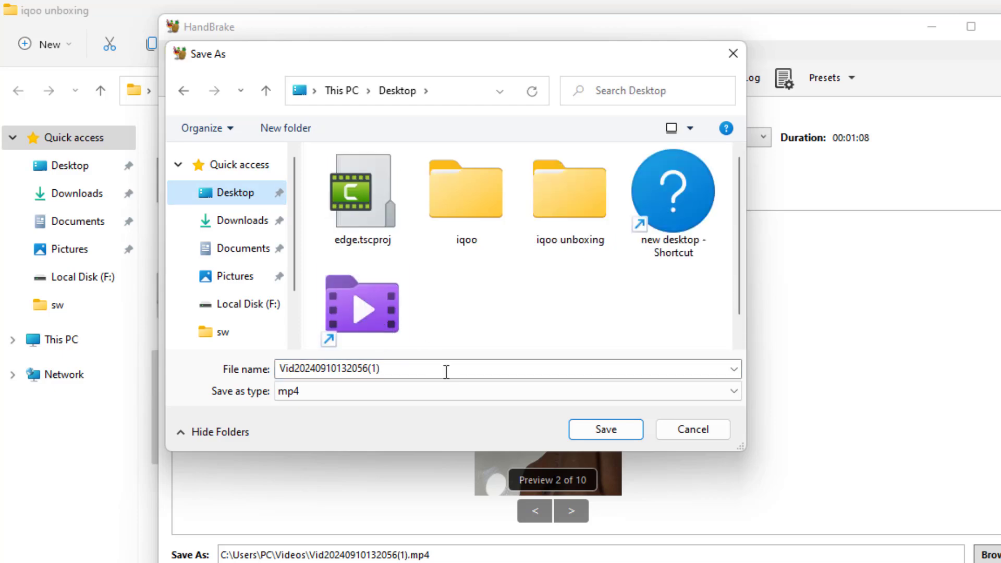
{"action": "left_click", "coordinate": [615, 432]}
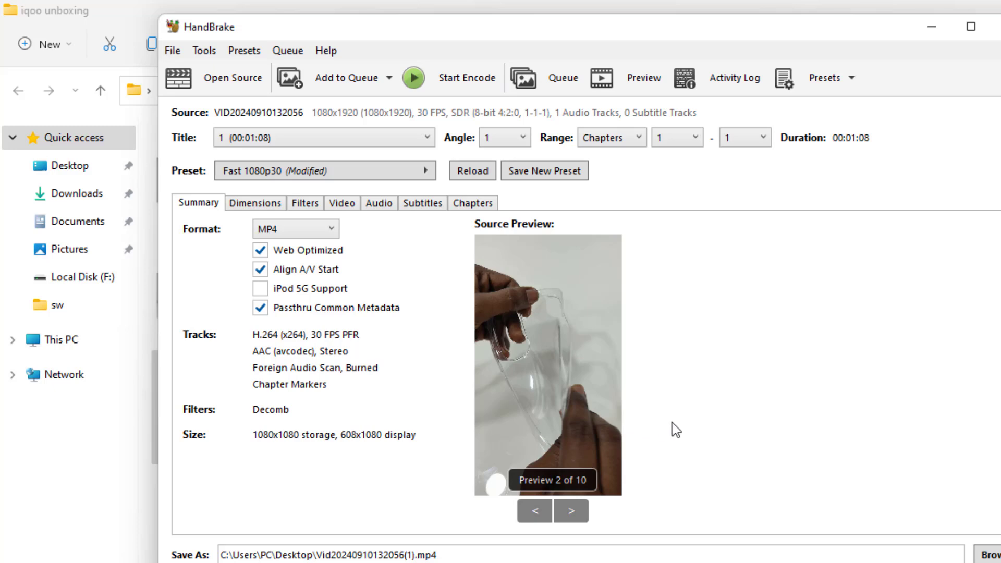
{"action": "left_click", "coordinate": [462, 84]}
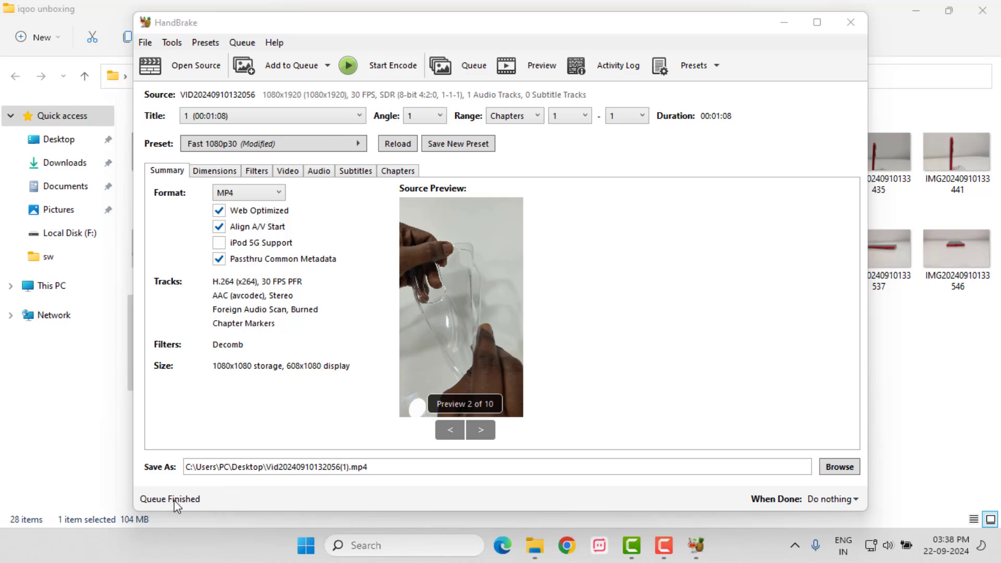
{"action": "left_click", "coordinate": [850, 22]}
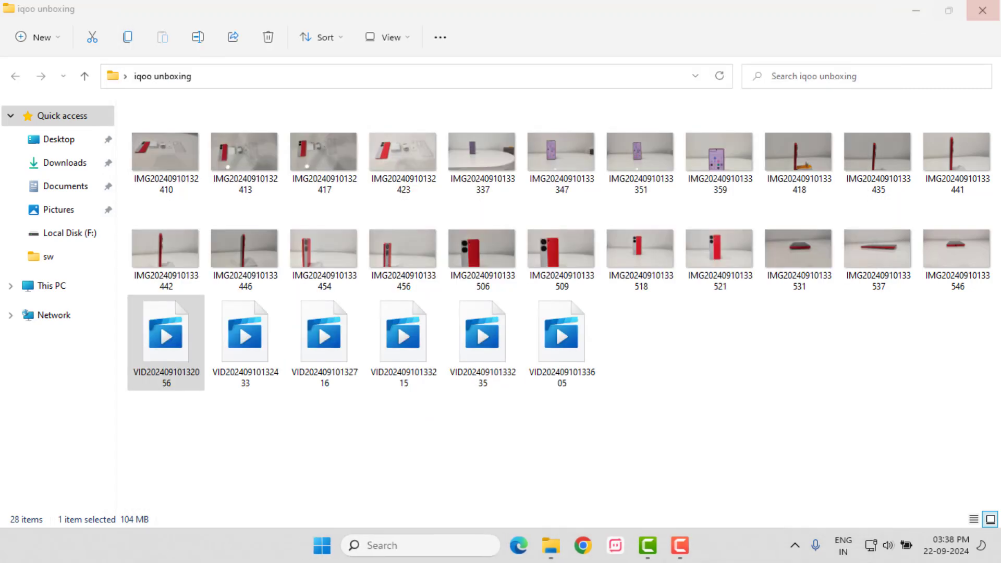
{"action": "left_click", "coordinate": [982, 10]}
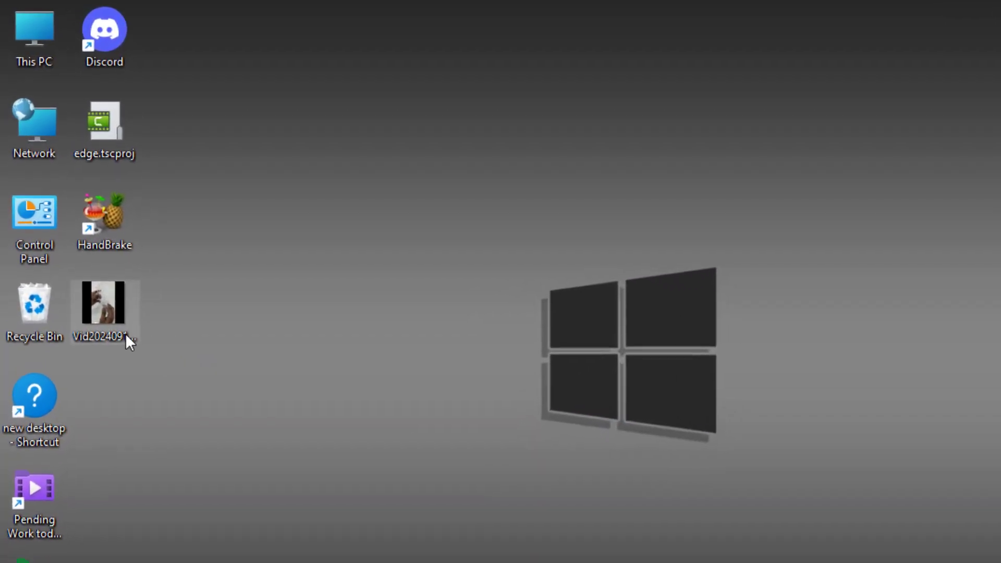
{"action": "left_click", "coordinate": [90, 260]}
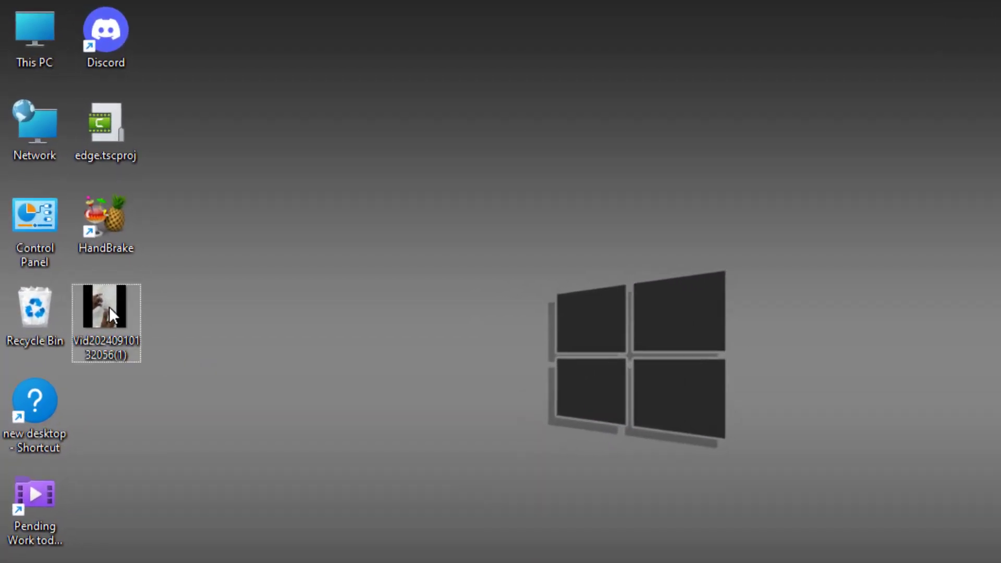
{"action": "mouse_move", "coordinate": [104, 315]}
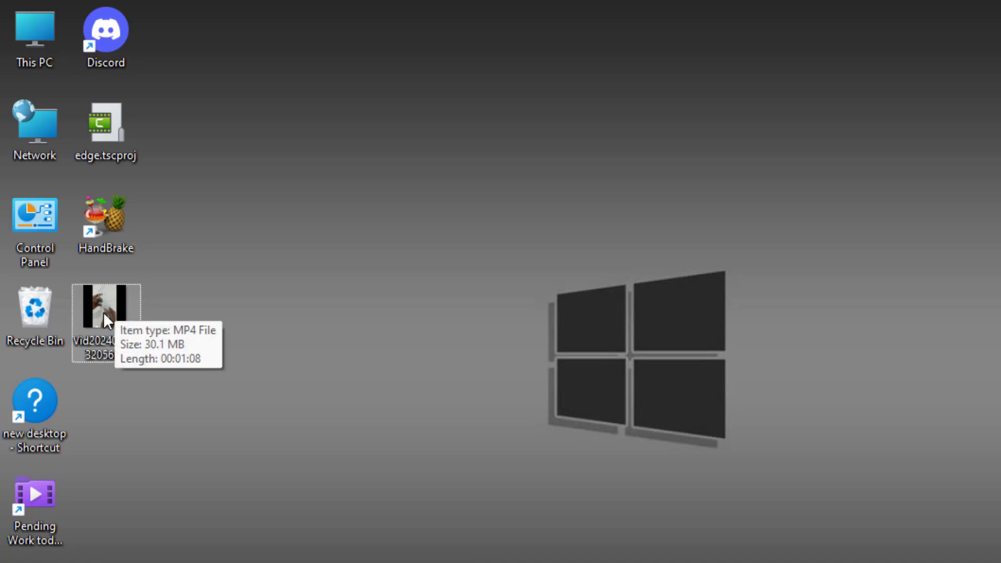
{"action": "double_click", "coordinate": [103, 312]}
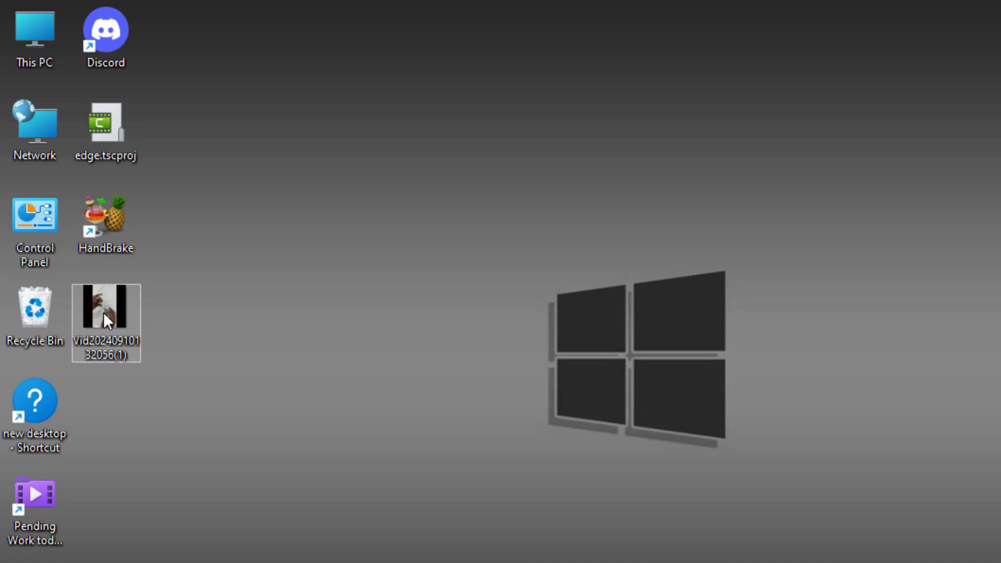